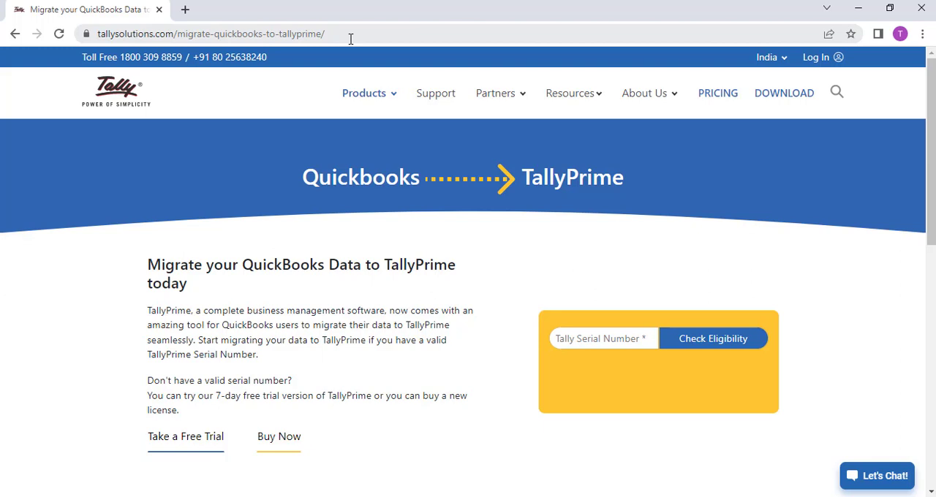
Enter the Tally serial number and check its eligibility for the QuickBooks migration tool
left_click(578, 338)
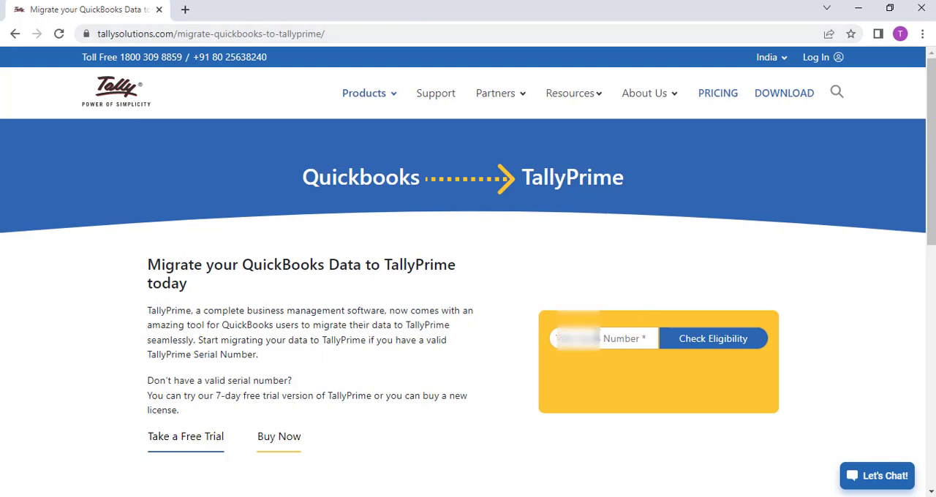
key("ctrl+v")
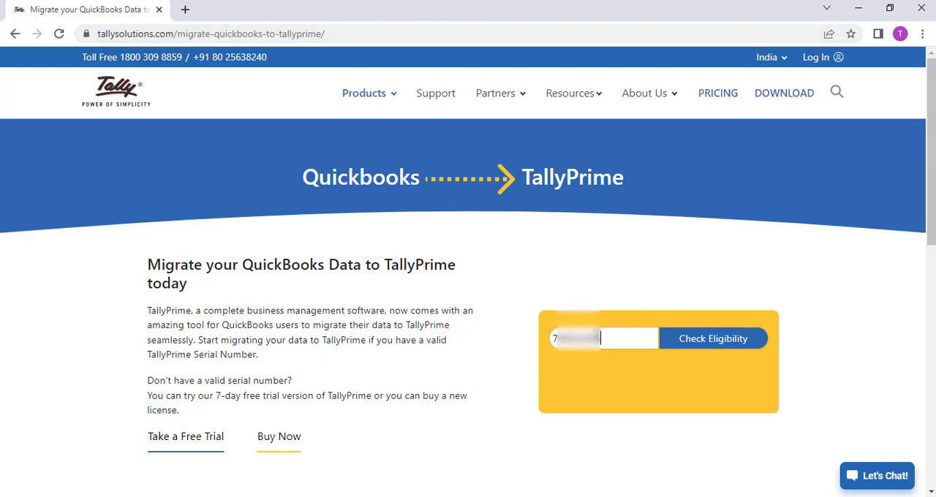
left_click(695, 350)
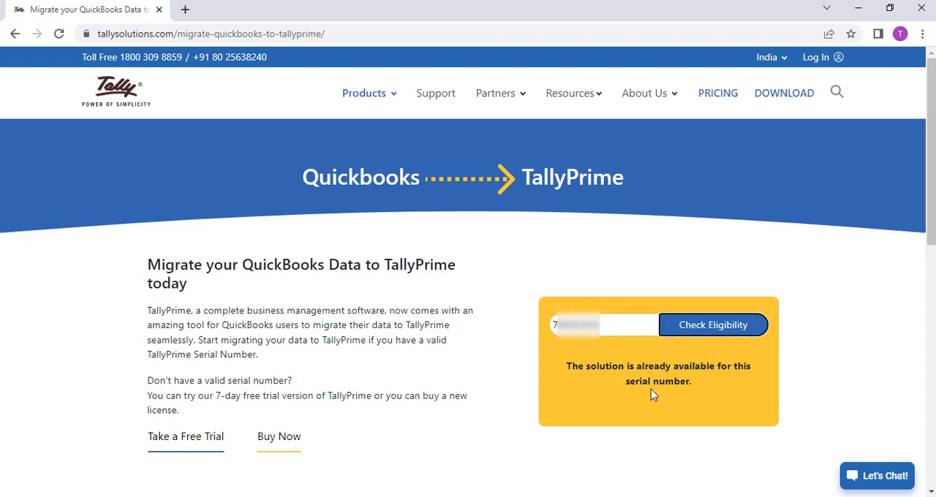
left_click(613, 328)
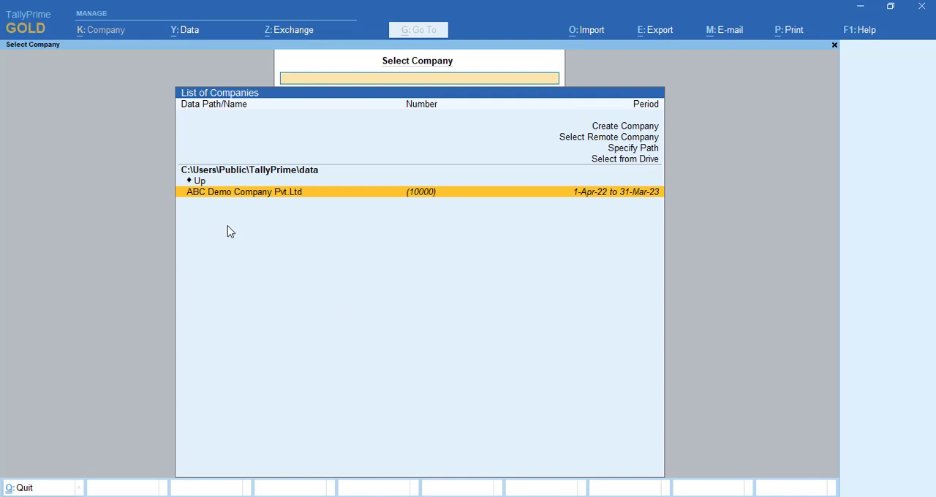
In TallyPrime, view the license information and its license update form, and return to company selection without updating
left_click(31, 33)
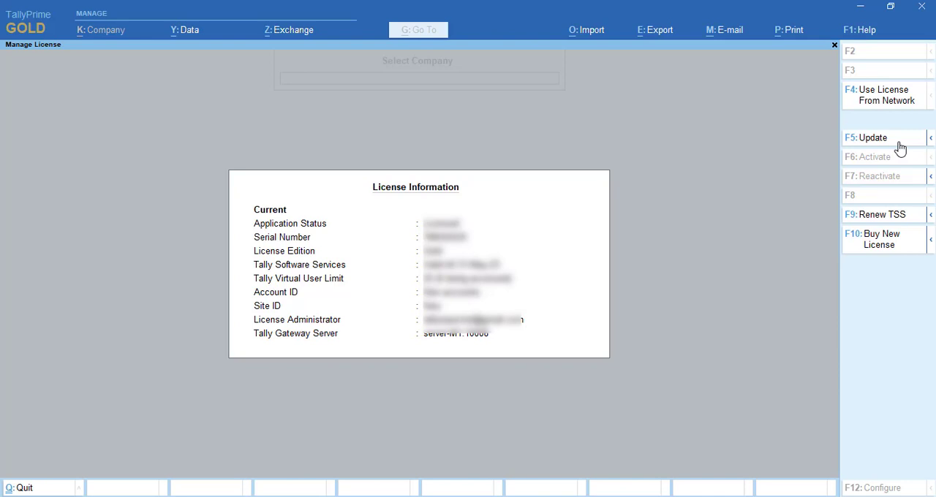
left_click(873, 138)
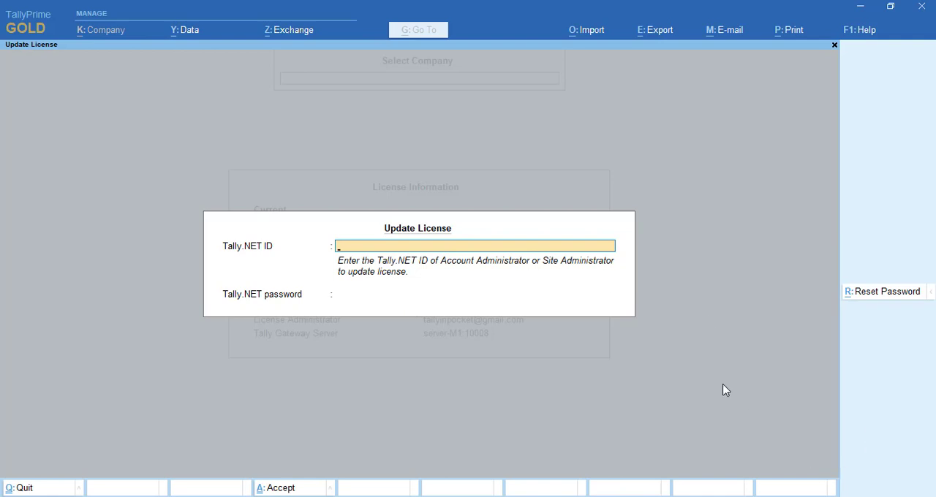
key("Escape")
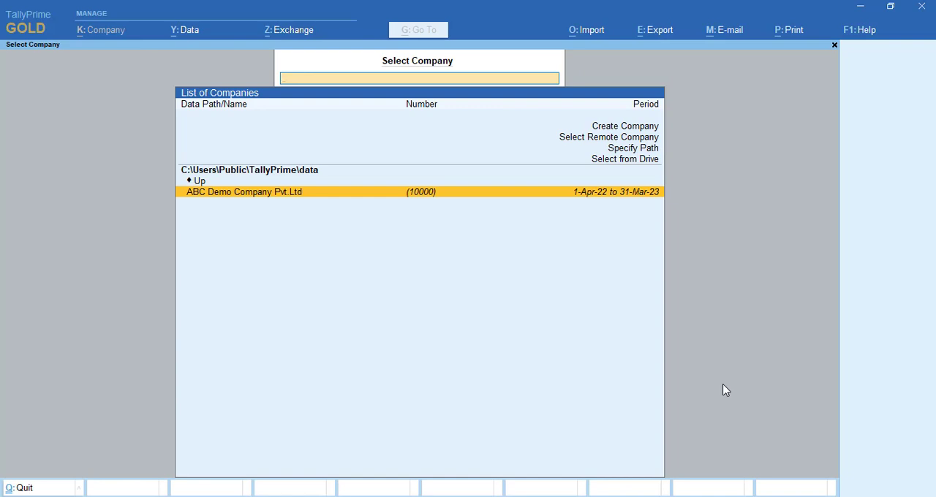
Load ABC Demo Company Pvt.Ltd and check which TDLs and add-ons are configured for it
key("Return")
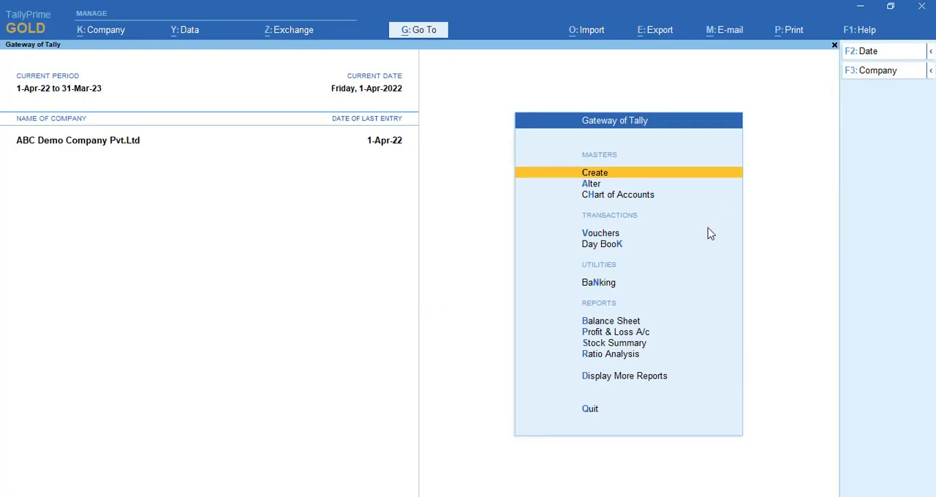
left_click(868, 37)
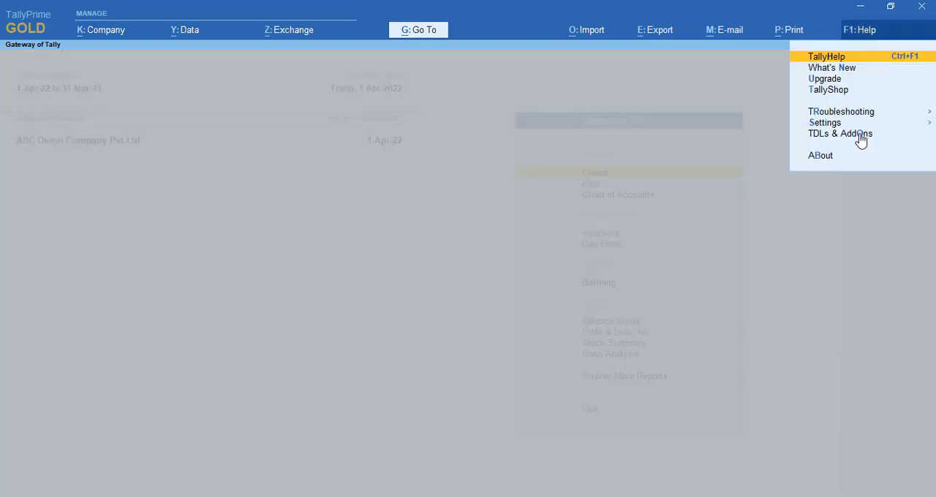
left_click(861, 135)
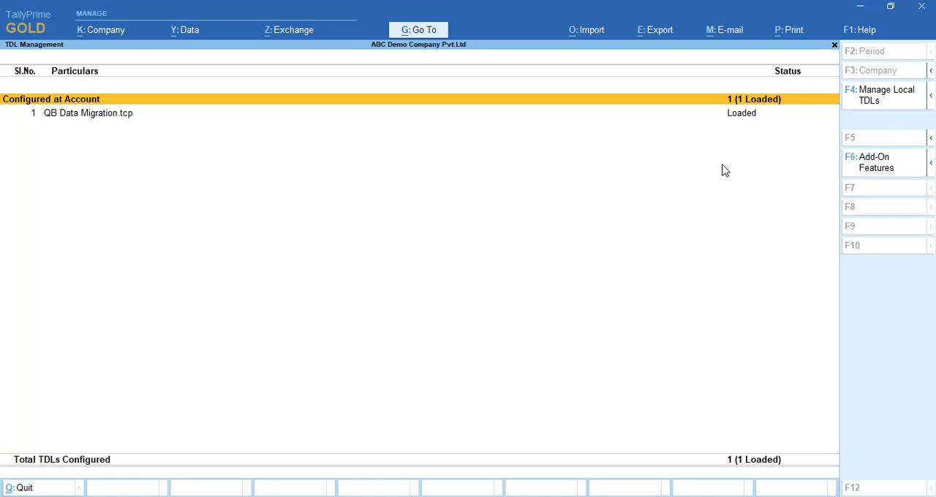
key("Escape")
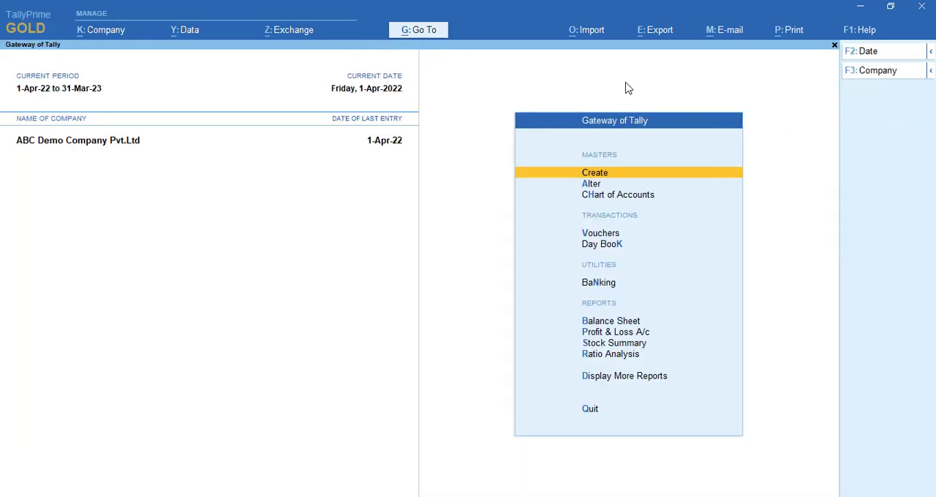
Open the Download Data option for QuickBooks data
left_click(598, 38)
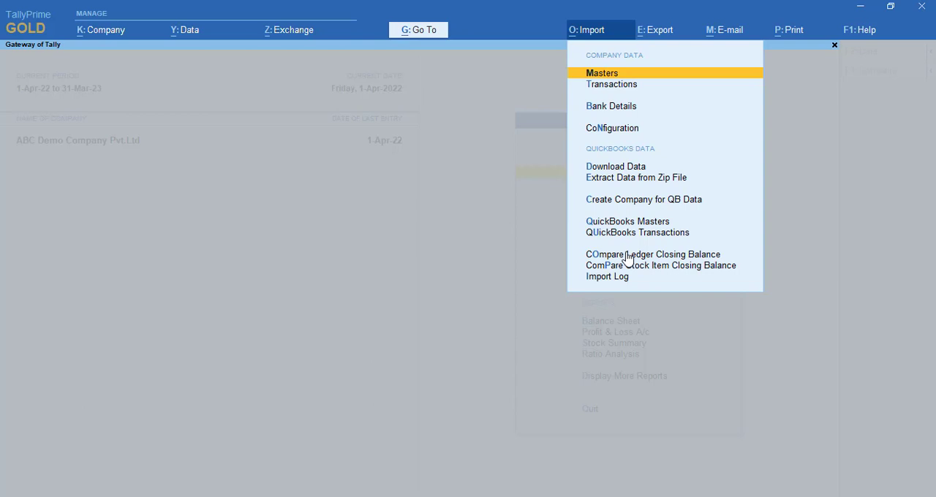
key("Down")
key("Down")
key("Down")
key("Down")
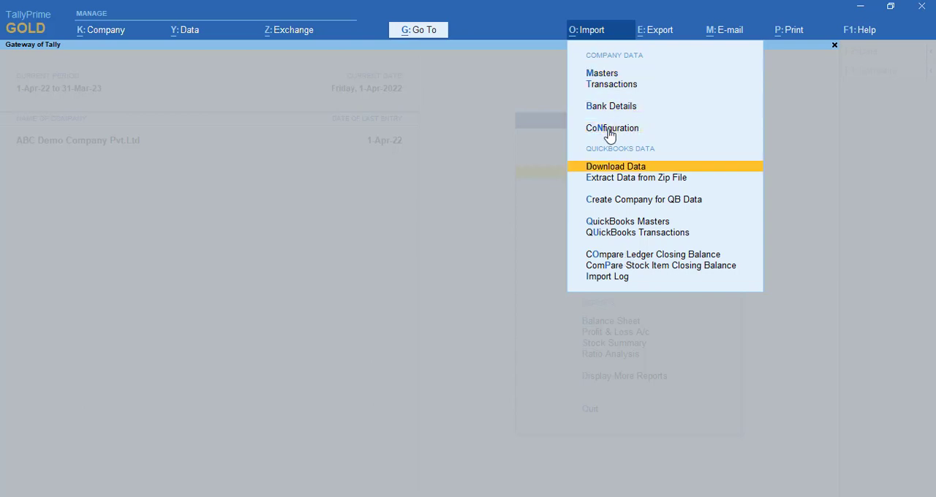
key("Down")
key("Up")
key("Return")
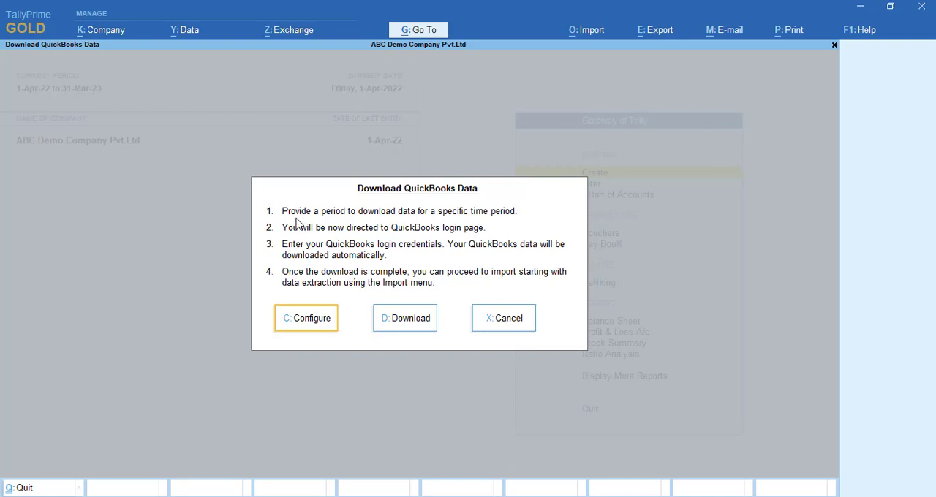
Configure the QuickBooks download period from 1-Apr-2021 to 31-3-22
left_click(327, 319)
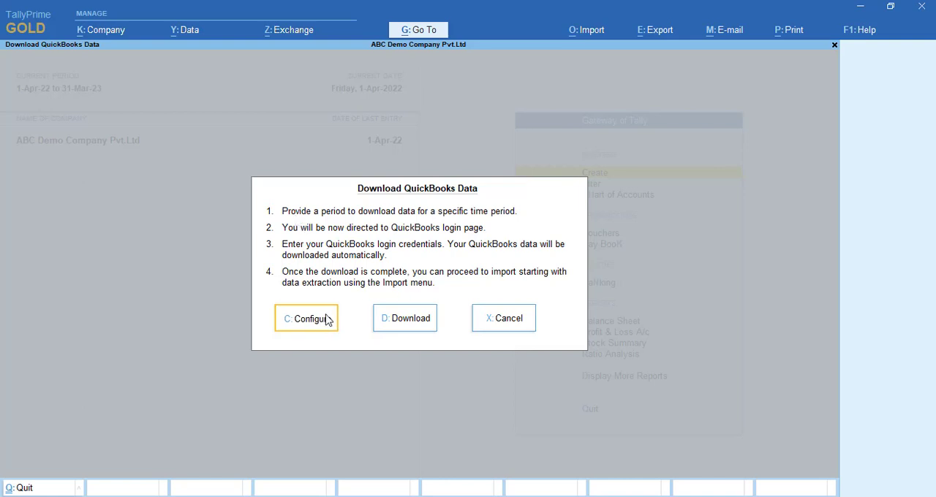
type("1")
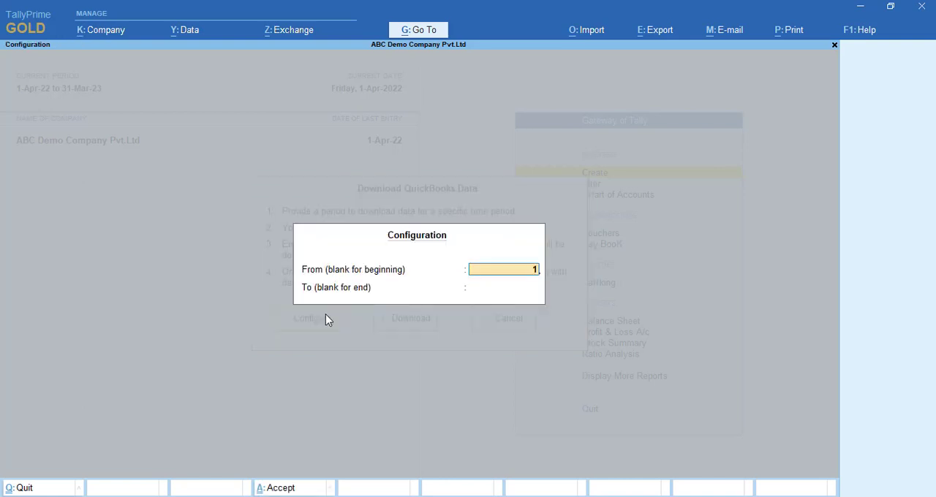
type("-4-21")
key("Return")
type("31-3-22")
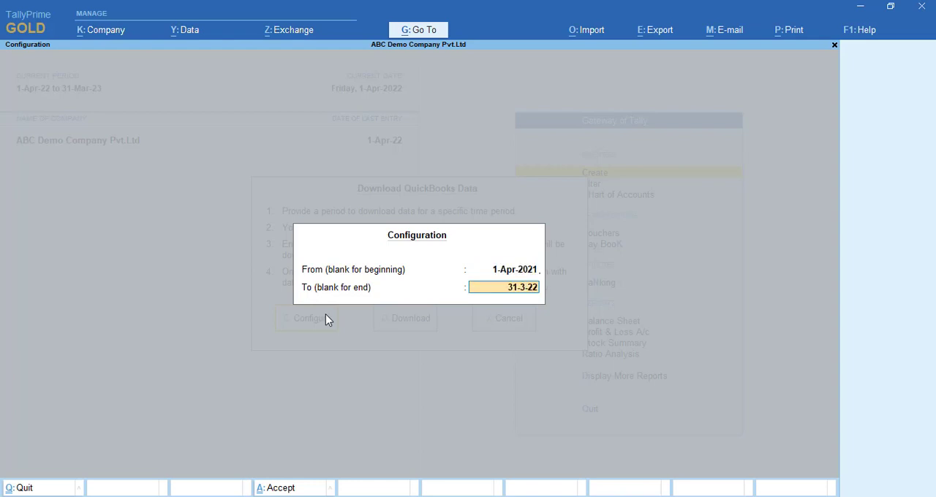
key("Return")
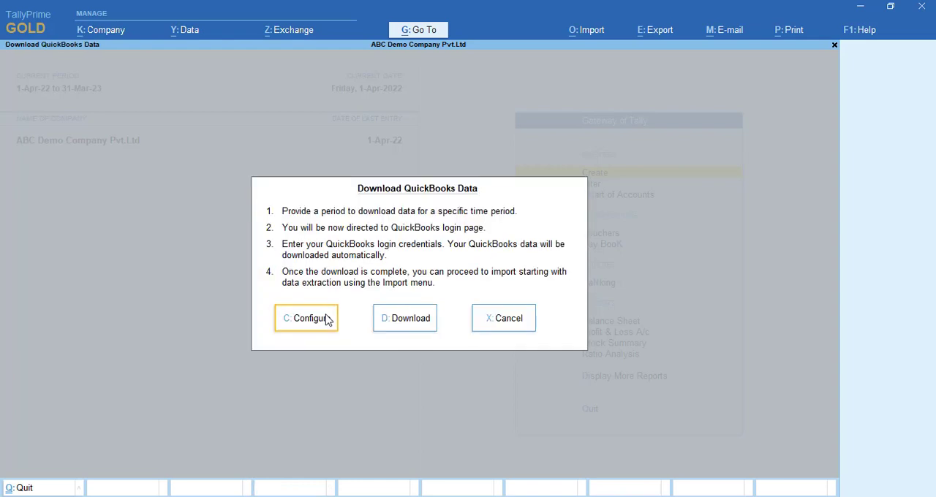
Start the QuickBooks data download and select the email and password fields on the Intuit sign-in page
left_click(411, 318)
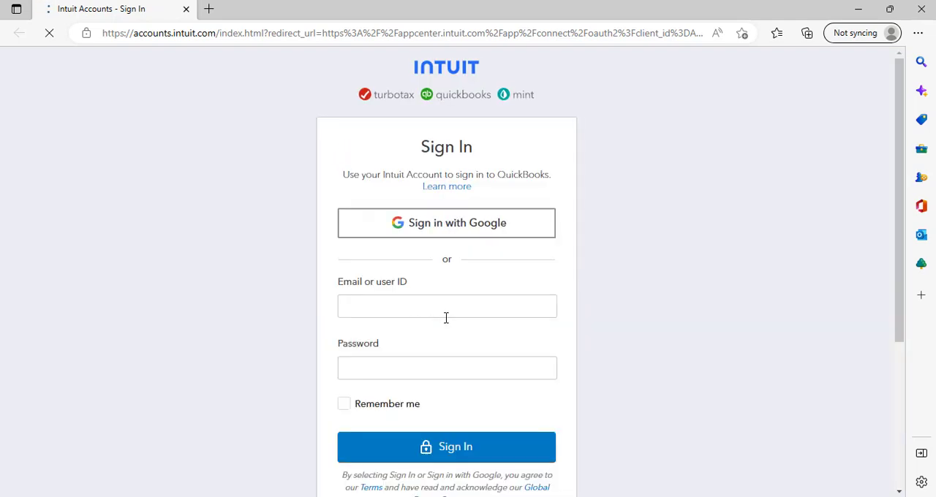
left_click(449, 312)
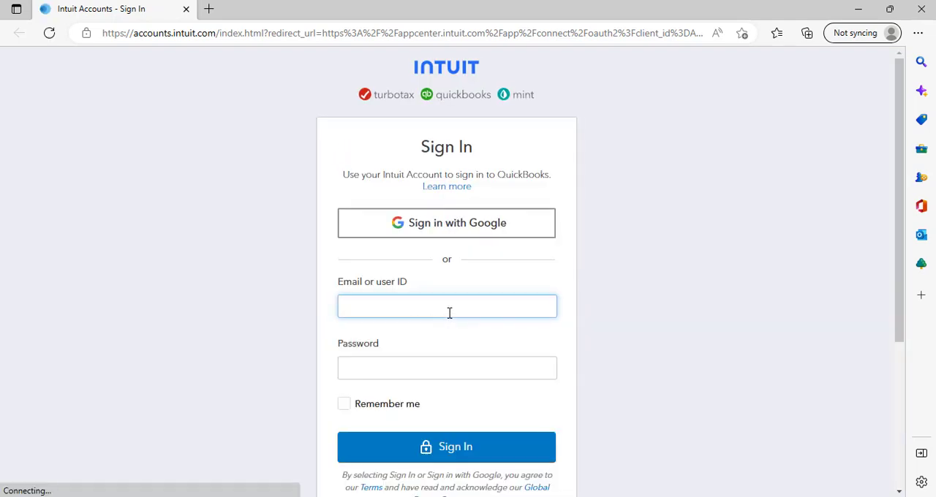
left_click(441, 365)
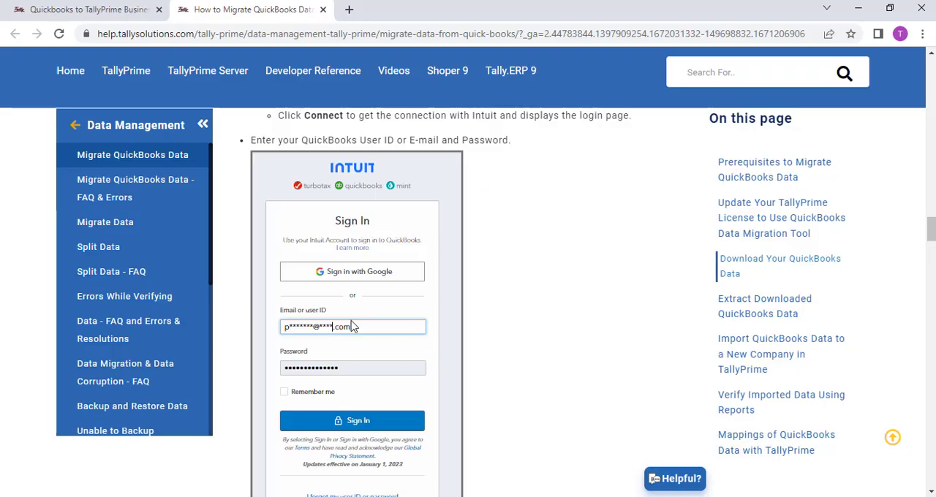
Read the TallyHelp instructions on signing in, selecting the company, downloading the QuickBooks data and extracting the zip file
left_click_drag(932, 232, 933, 255)
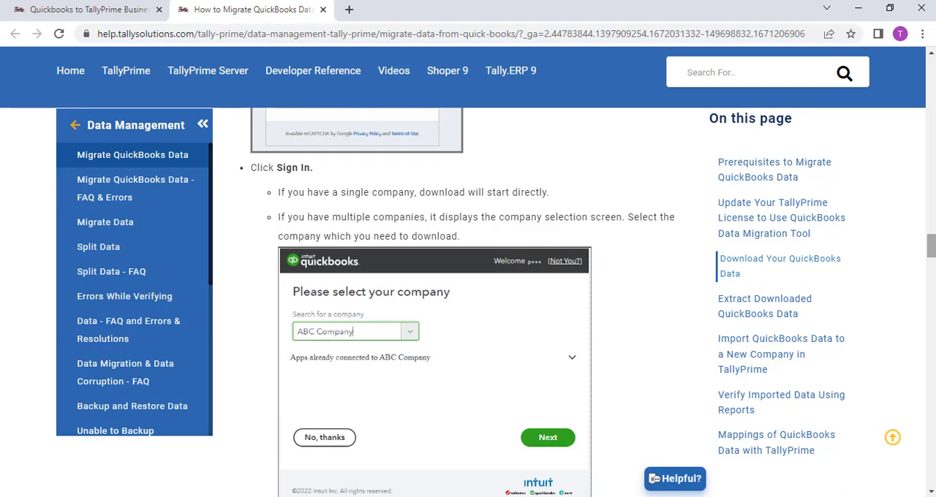
scroll(932, 272, "down", 5)
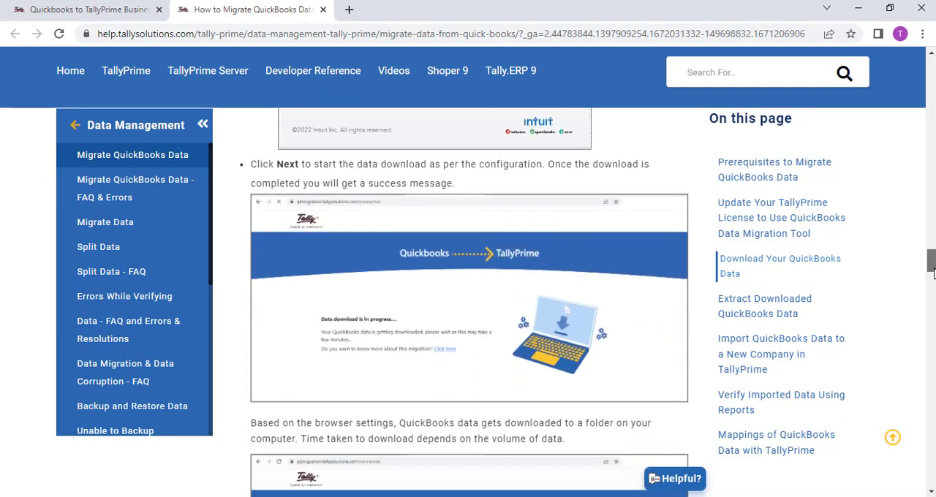
scroll(933, 272, "down", 1)
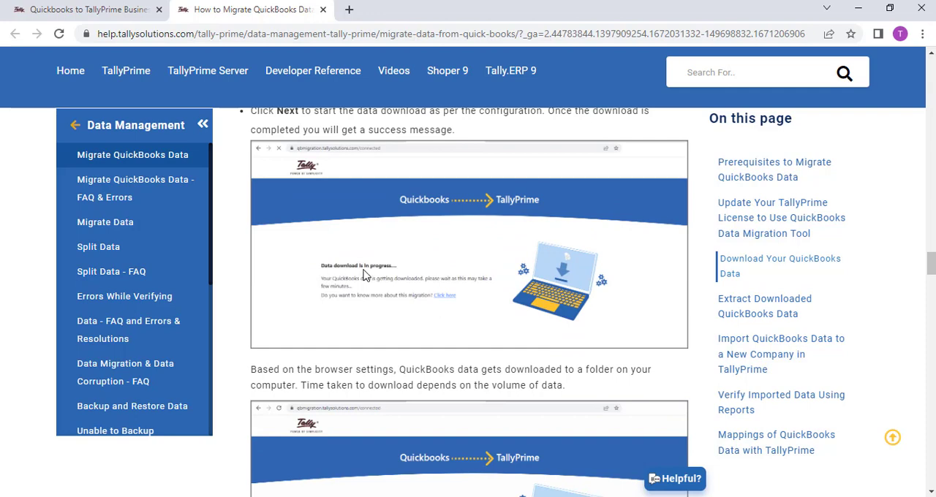
scroll(932, 277, "down", 3)
left_click_drag(932, 275, 932, 296)
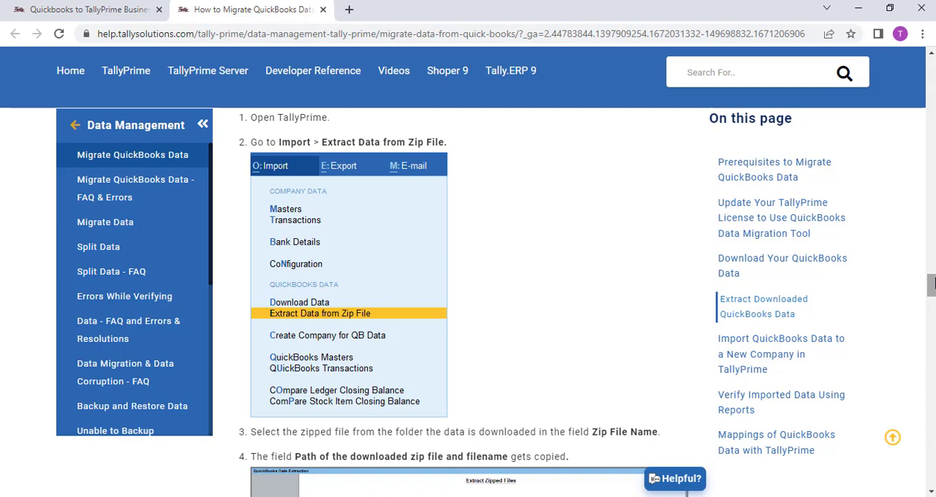
left_click_drag(934, 284, 934, 295)
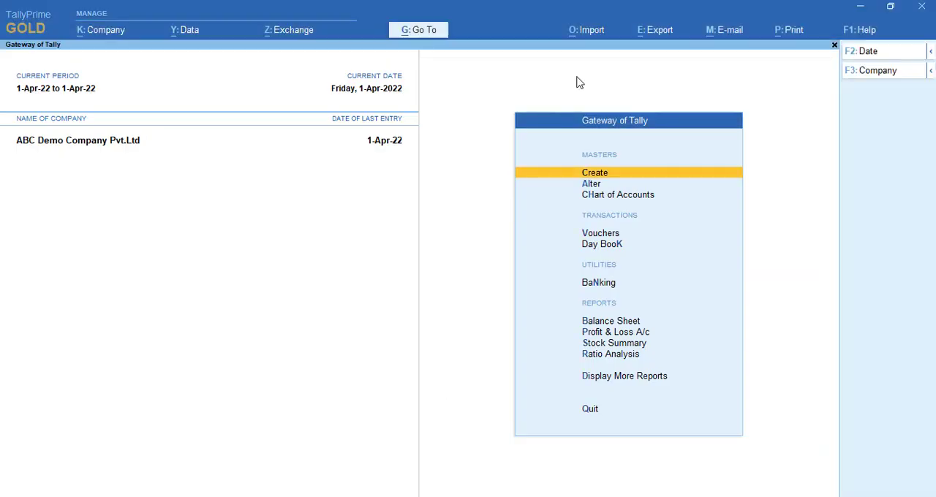
View the import configuration forms for QuickBooks Masters and QuickBooks Transactions in TallyPrime without importing anything
left_click(597, 32)
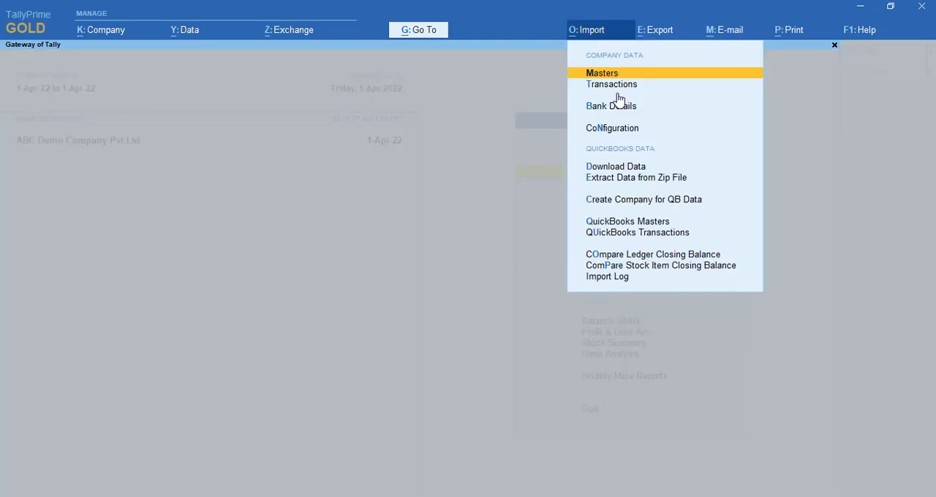
left_click(612, 229)
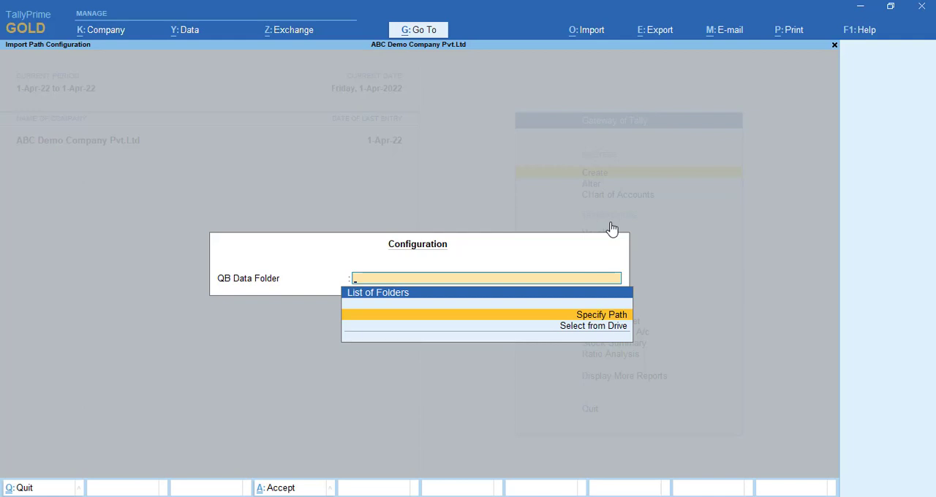
key("Escape")
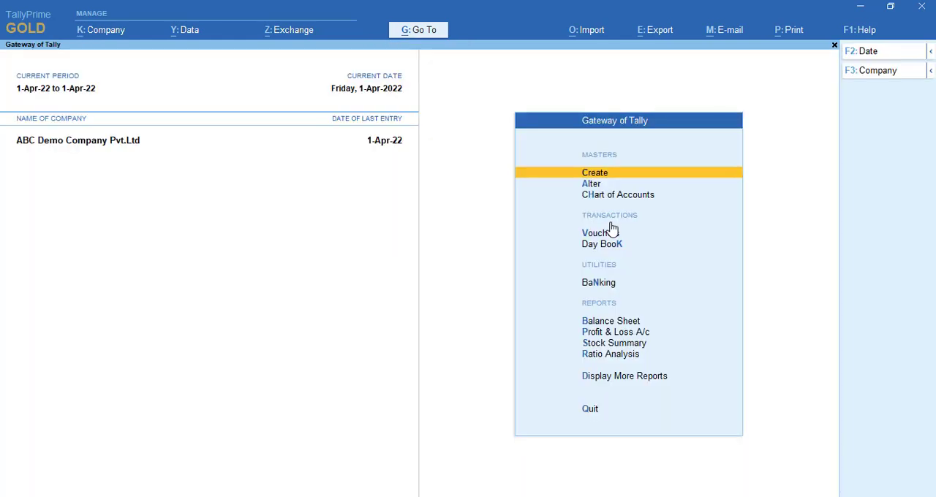
left_click(587, 33)
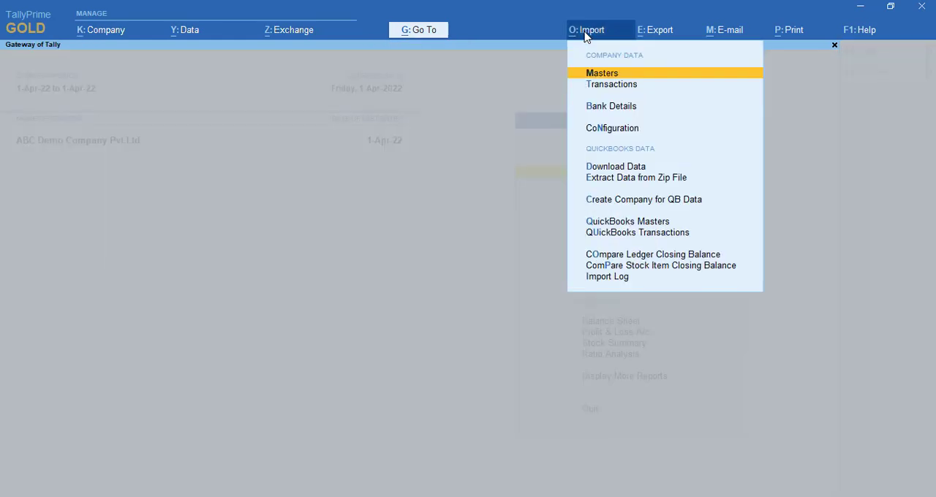
left_click(626, 234)
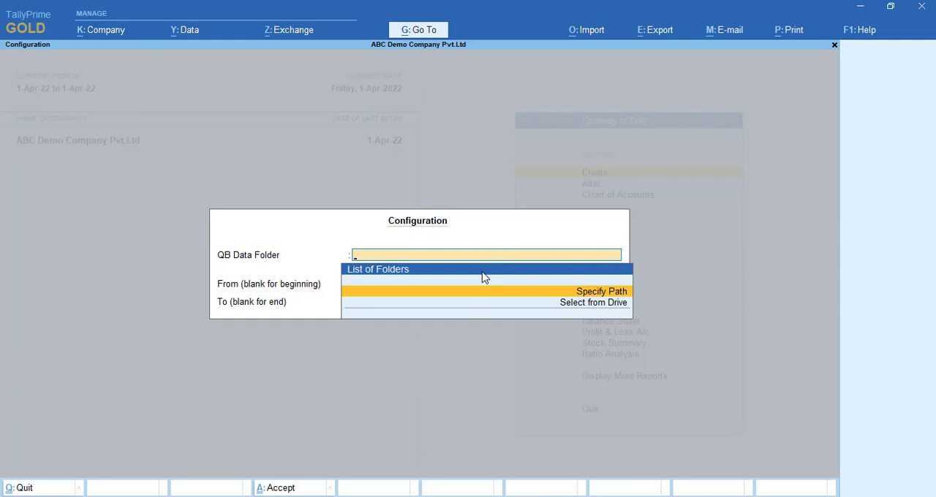
key("Escape")
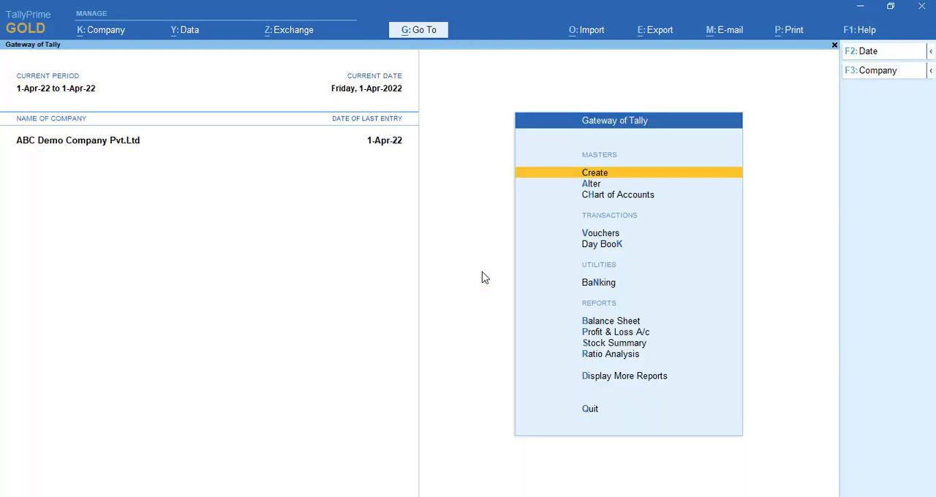
Review the ledger closing balance comparison between QuickBooks and TallyPrime
left_click(595, 33)
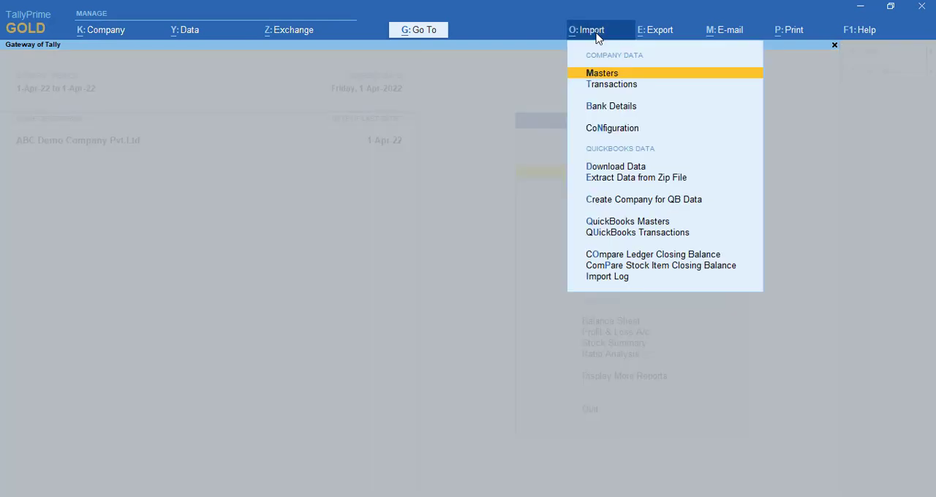
left_click(612, 257)
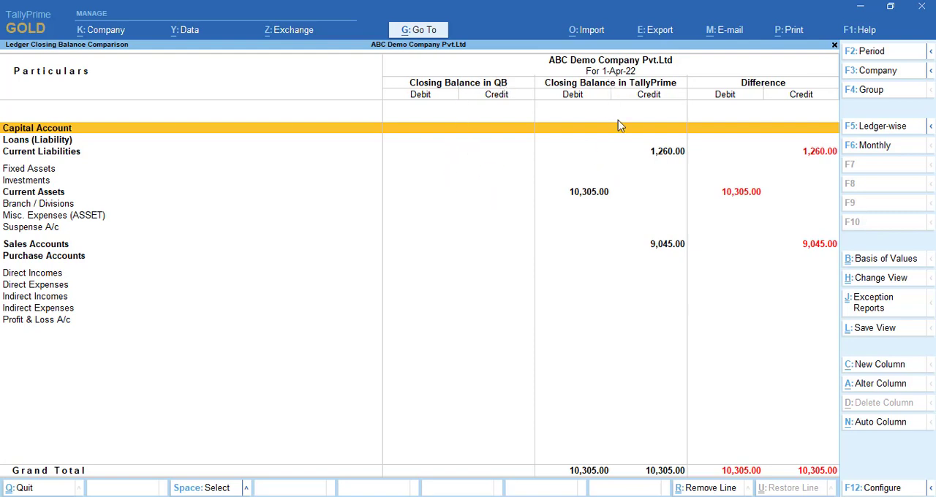
key("Down")
key("Down")
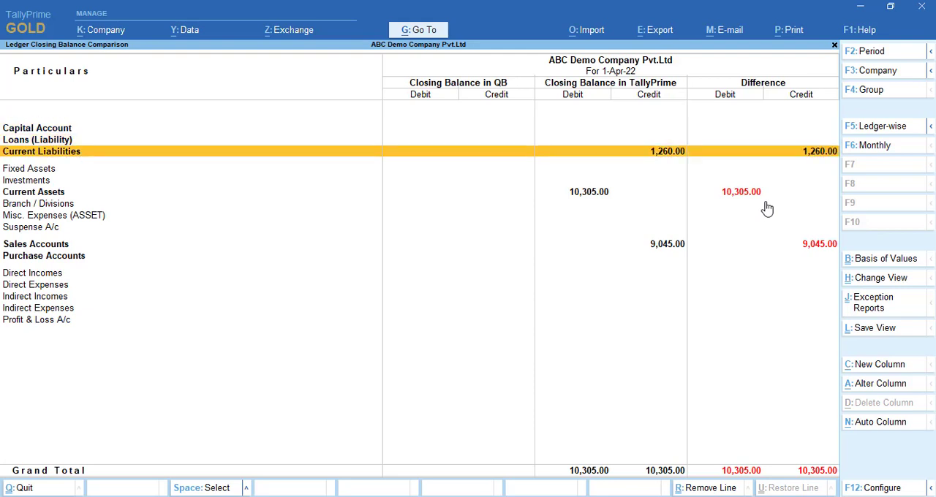
key("Escape")
View the stock item closing balance comparison between QuickBooks and TallyPrime, and return to the Gateway of Tally
left_click(595, 32)
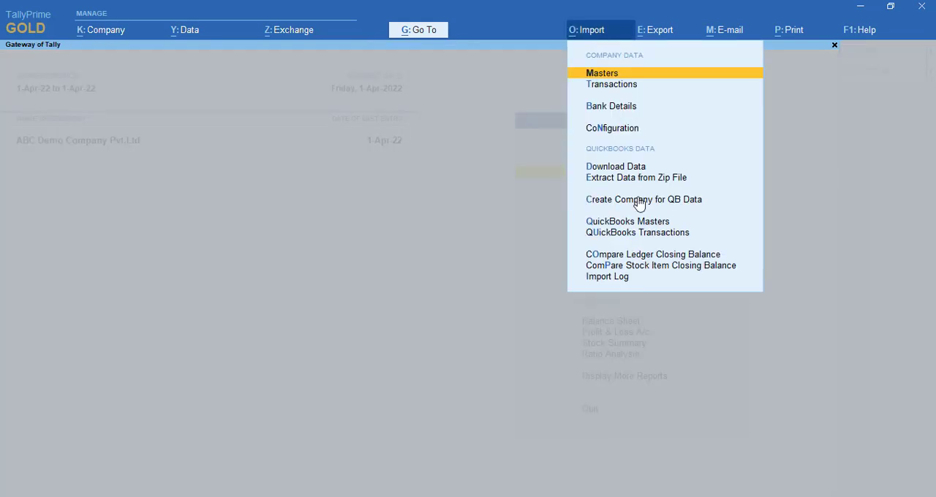
left_click(659, 267)
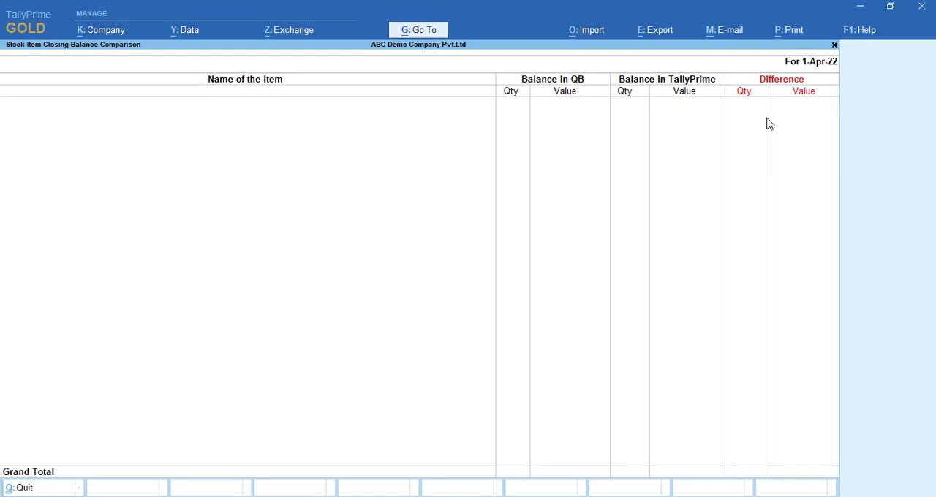
key("Escape")
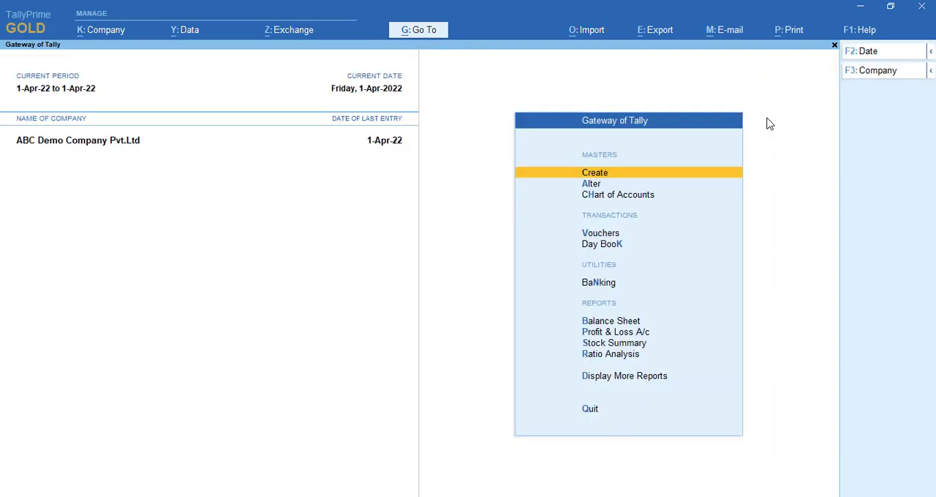